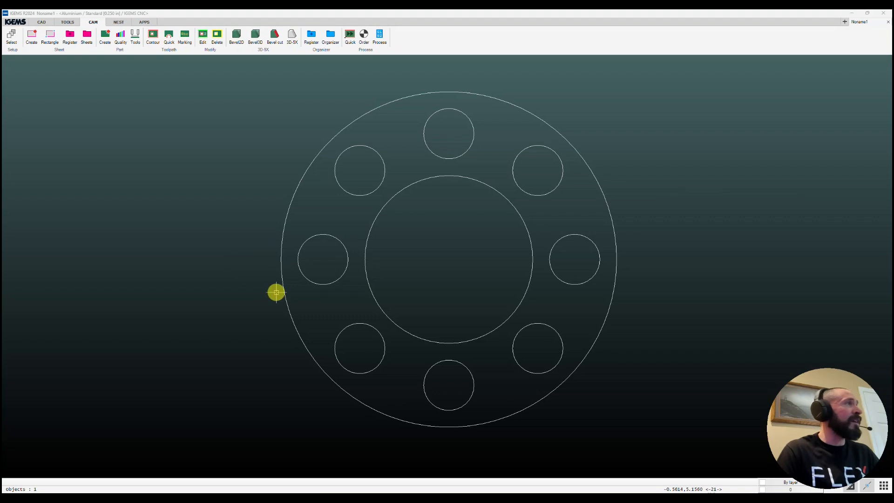
Set up the job for the IGEMS CNC machine with cutting parameters [14-40-3600] and Standard Aluminium, 0.250 in thick
click(39, 24)
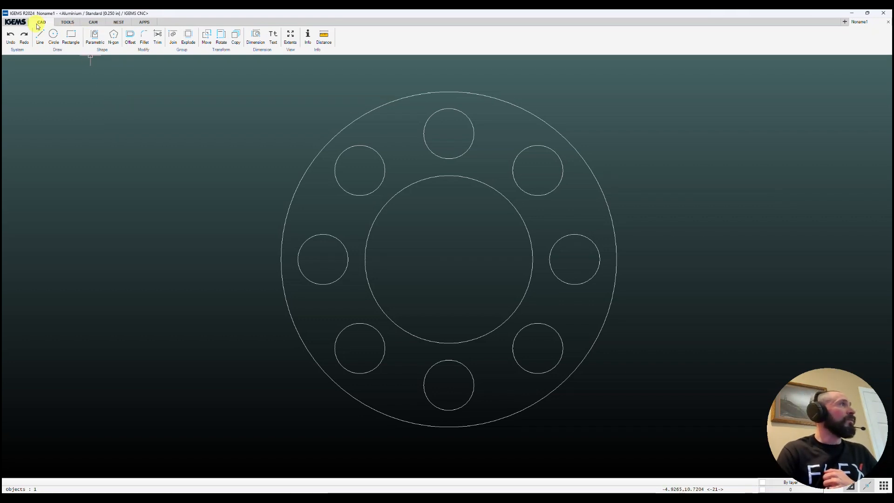
click(95, 22)
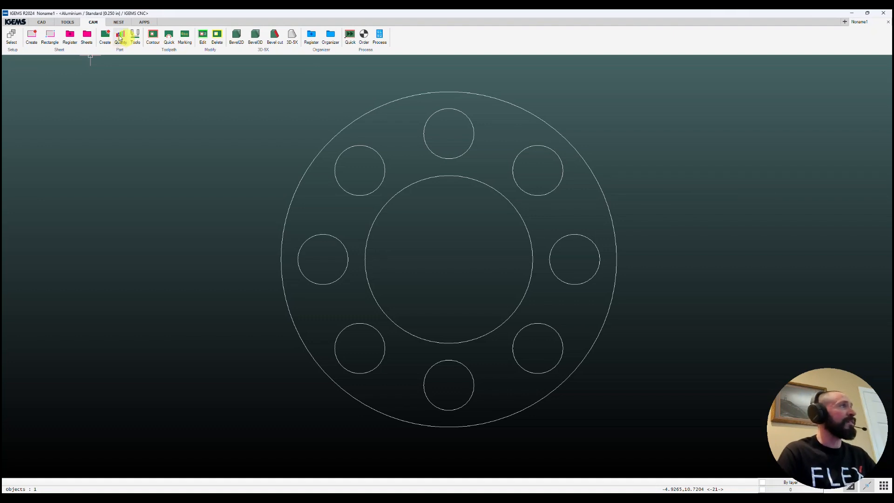
click(11, 40)
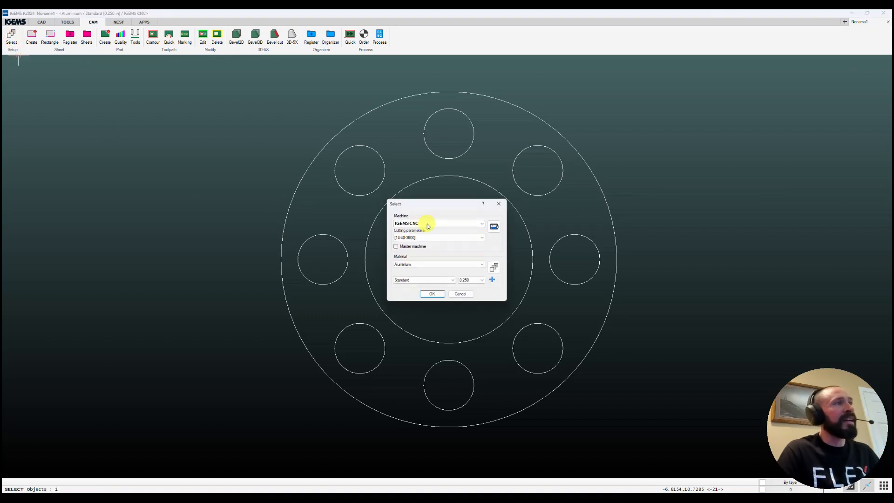
click(405, 240)
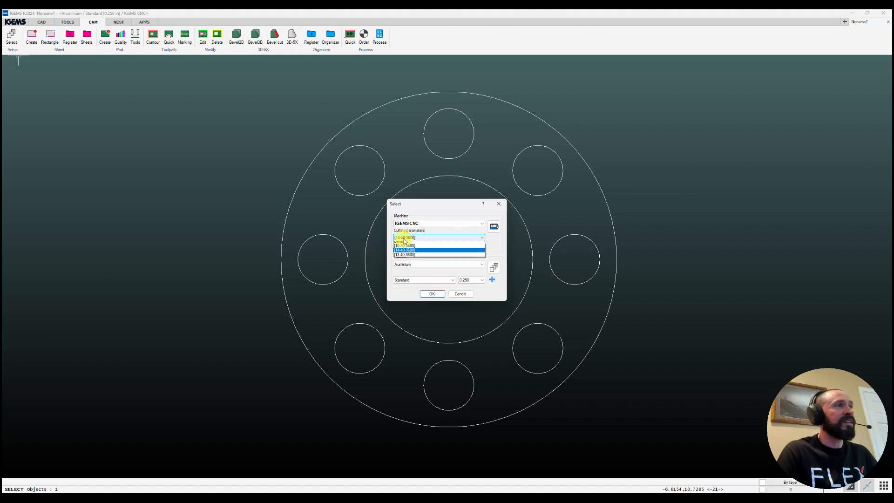
click(407, 254)
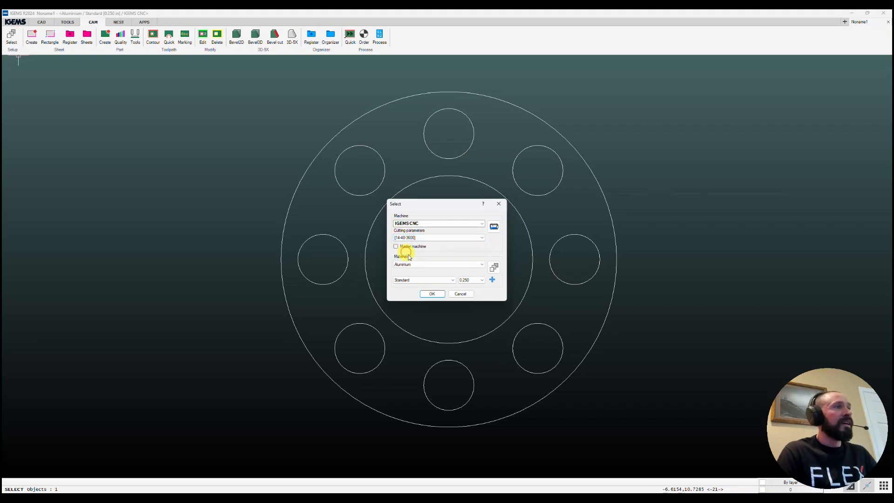
click(471, 281)
click(472, 304)
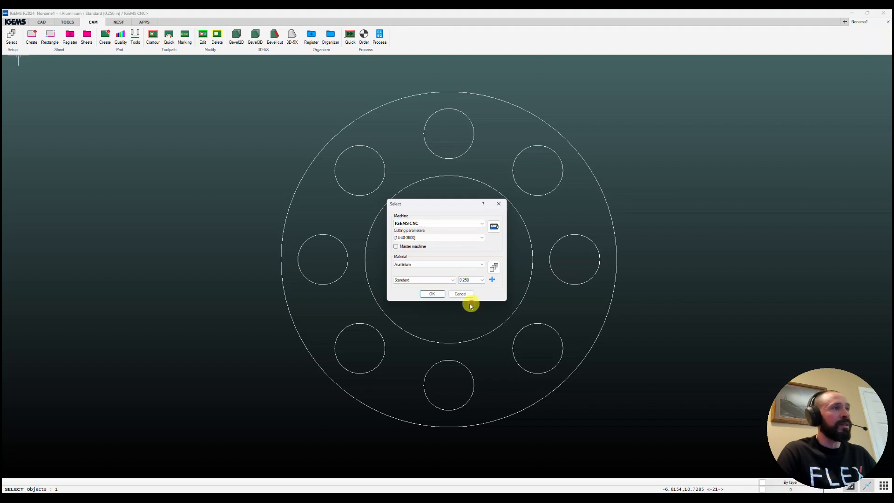
click(436, 294)
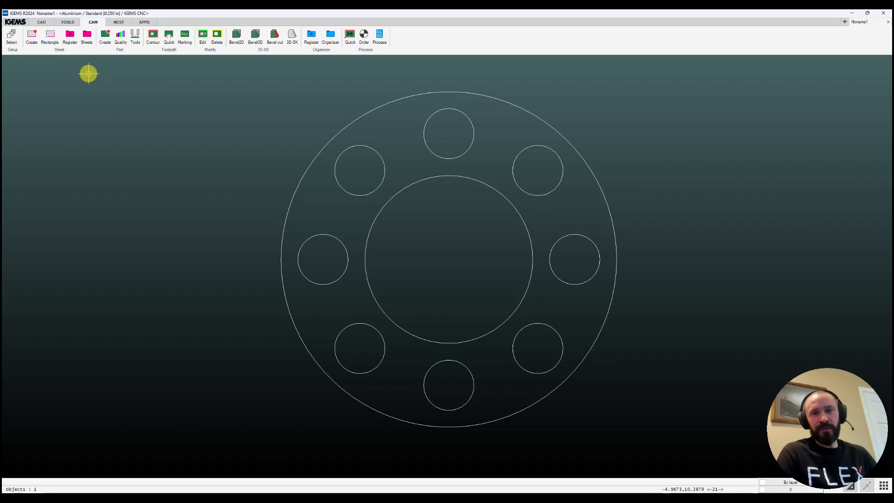
Create a part from all the flange circles with quantity 1, Medium external quality and X-fine internal quality
click(106, 38)
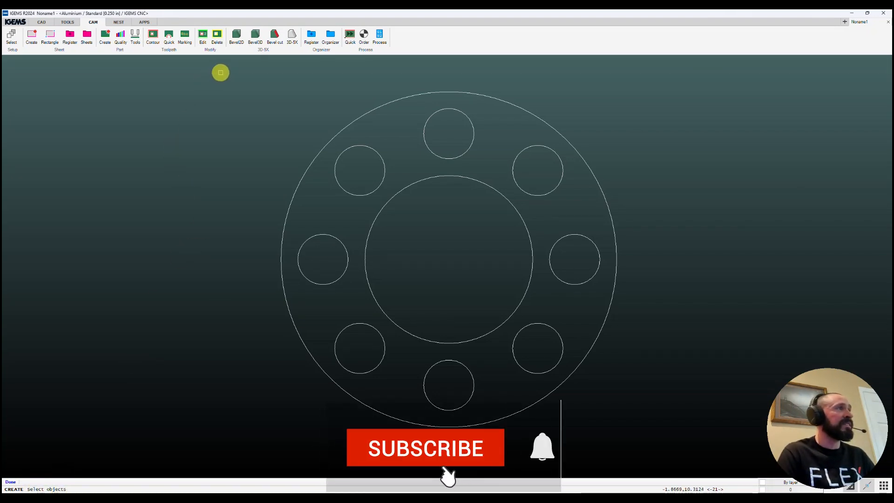
drag(220, 70, 659, 443)
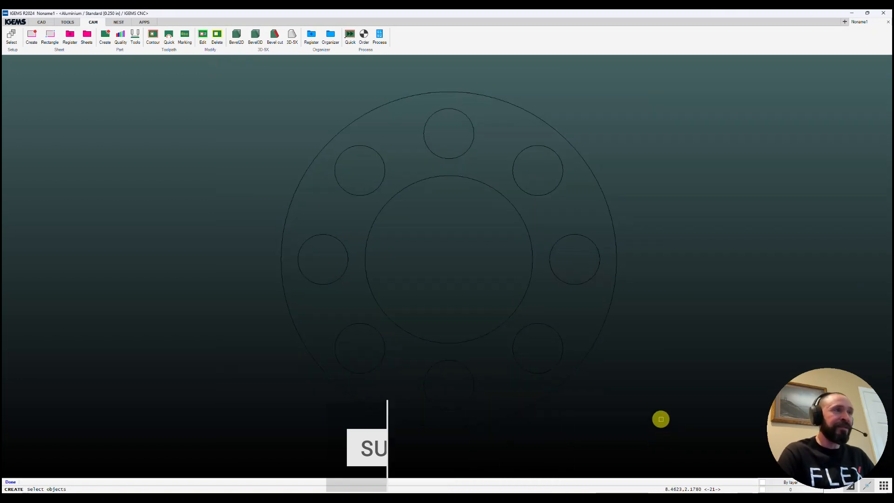
right_click(661, 419)
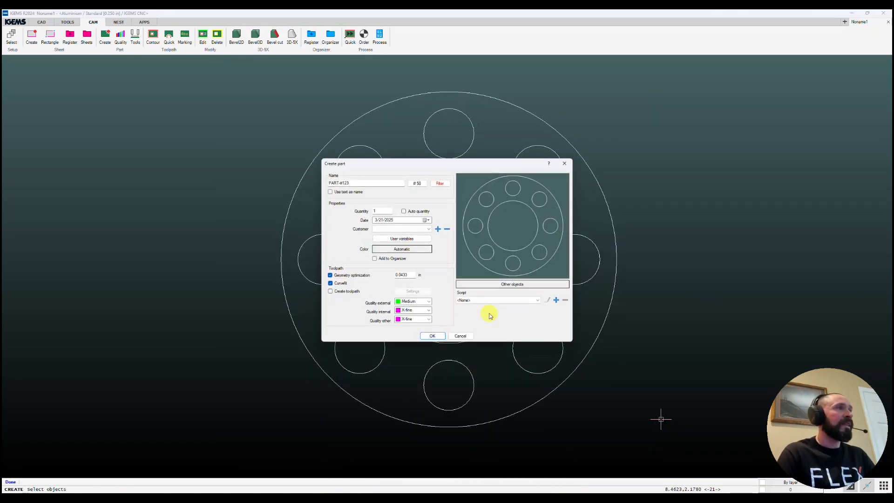
click(361, 182)
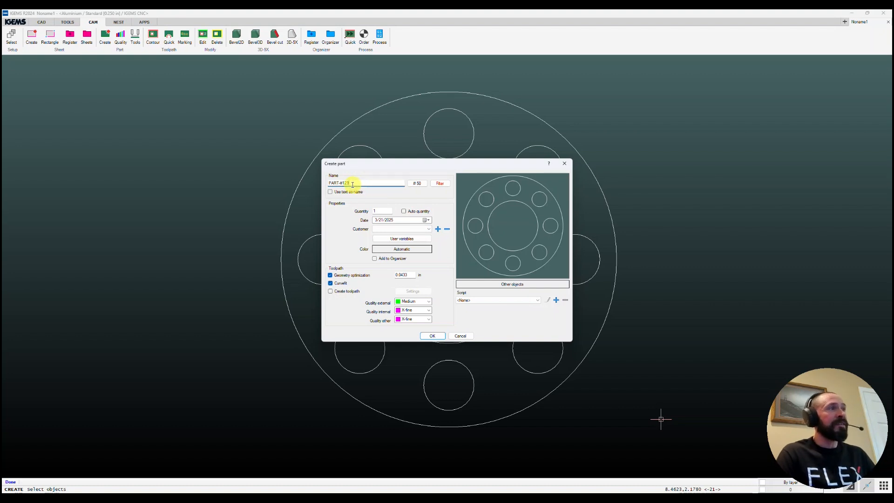
click(382, 209)
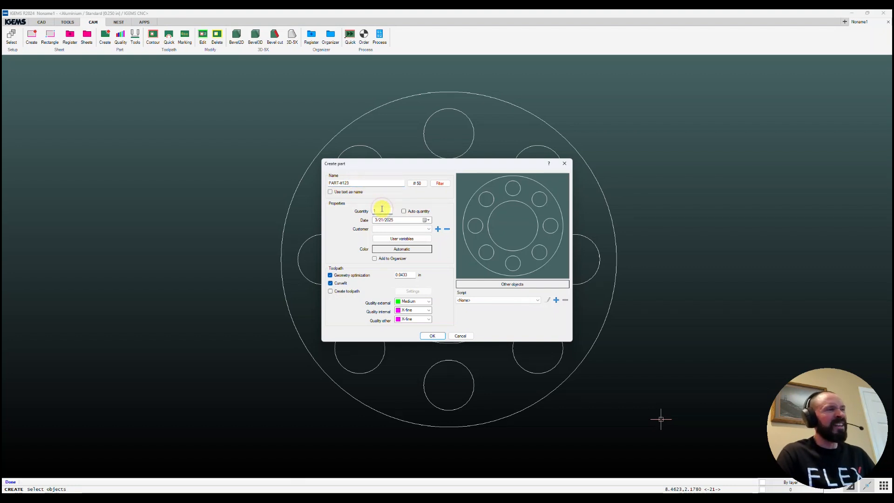
click(422, 305)
click(422, 305)
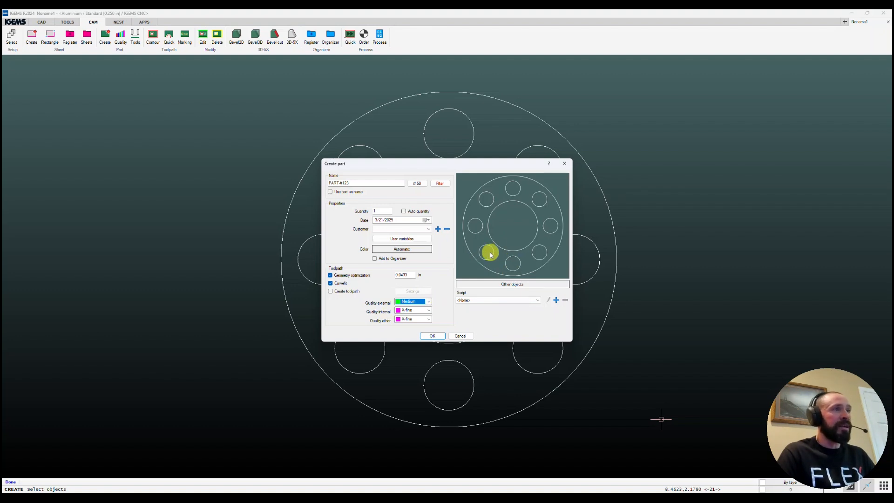
click(433, 336)
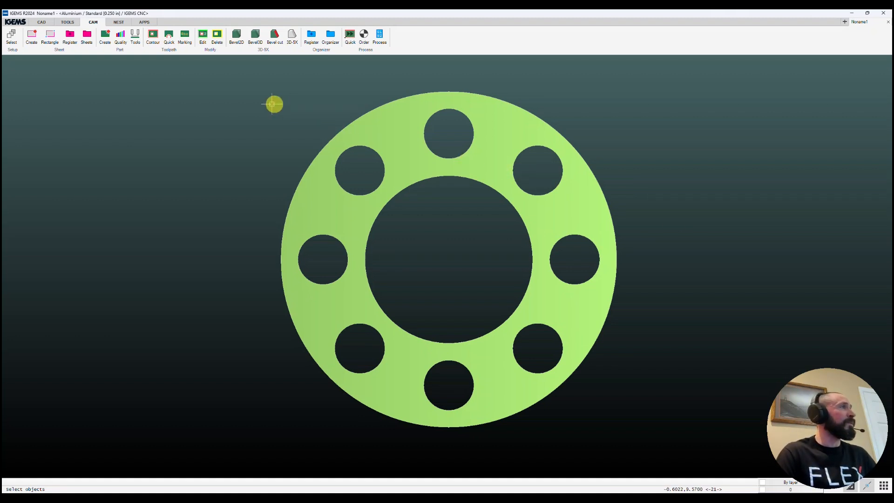
Open the contour toolpath settings and disable the Corner lead, keeping the Alternative lead off
click(154, 41)
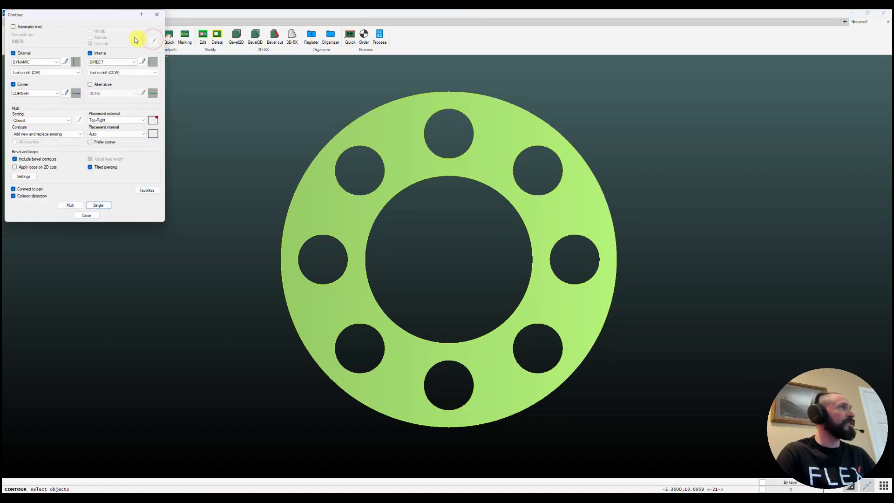
drag(104, 19, 213, 158)
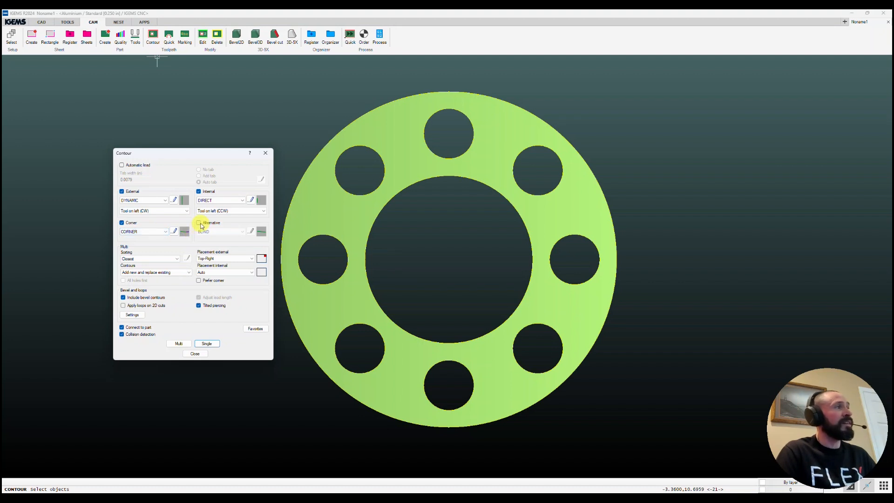
click(200, 223)
click(200, 223)
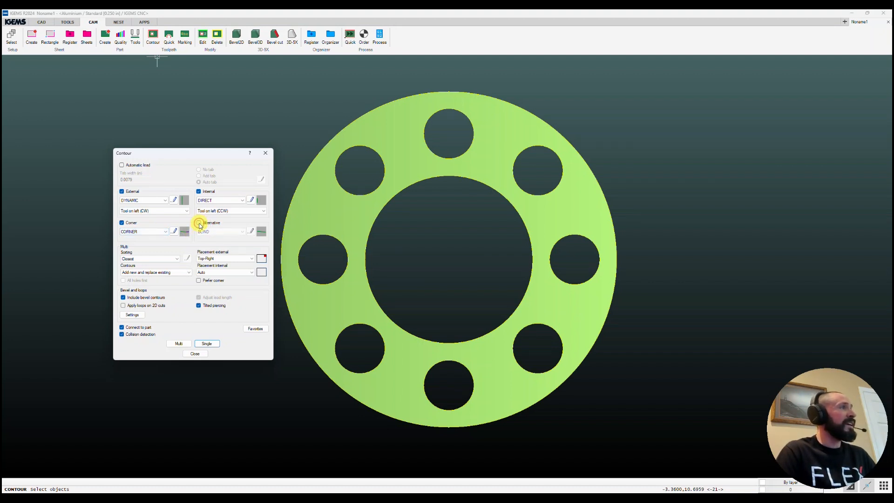
click(123, 224)
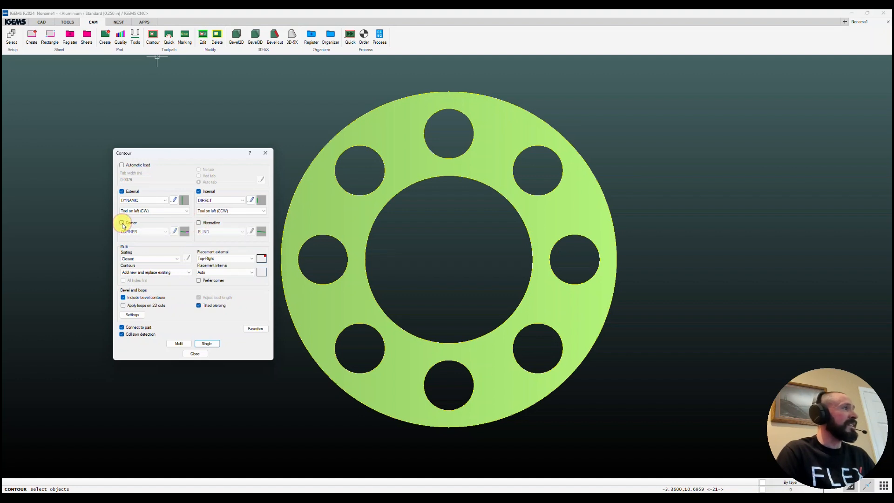
Review the available lead definitions for the external contour and keep DYNAMIC with Linear piercing
click(175, 202)
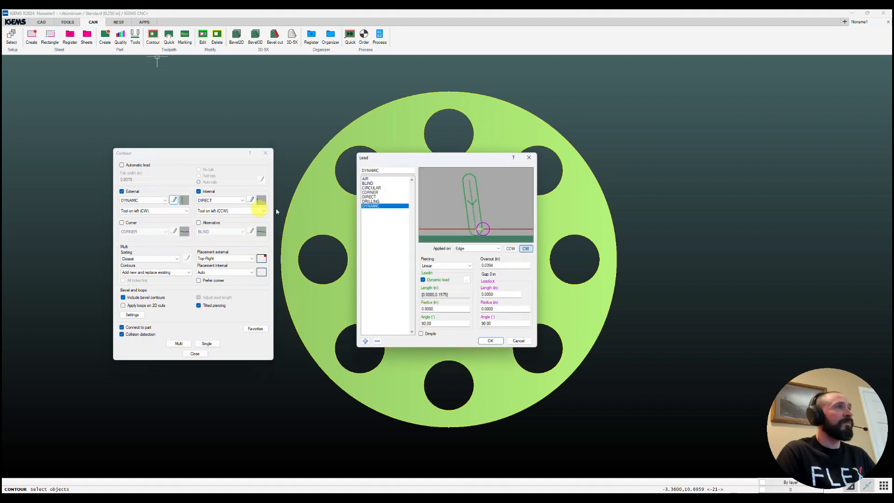
click(374, 180)
click(374, 183)
click(375, 188)
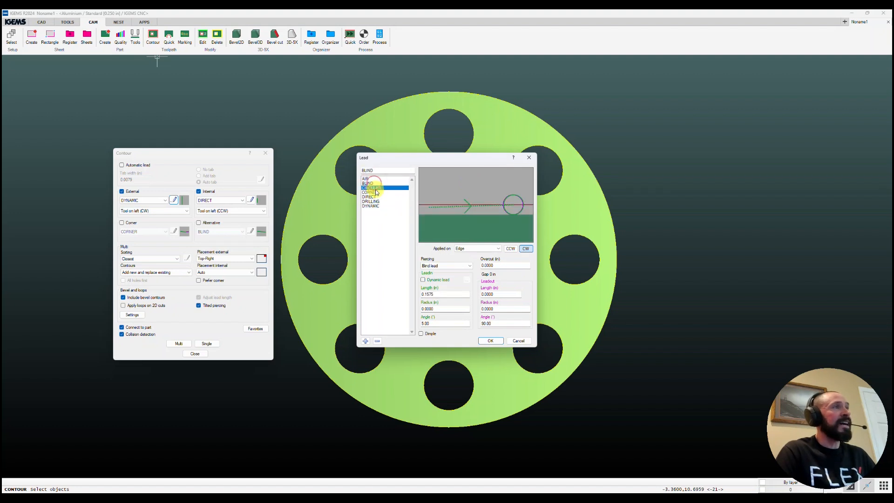
click(375, 192)
click(375, 206)
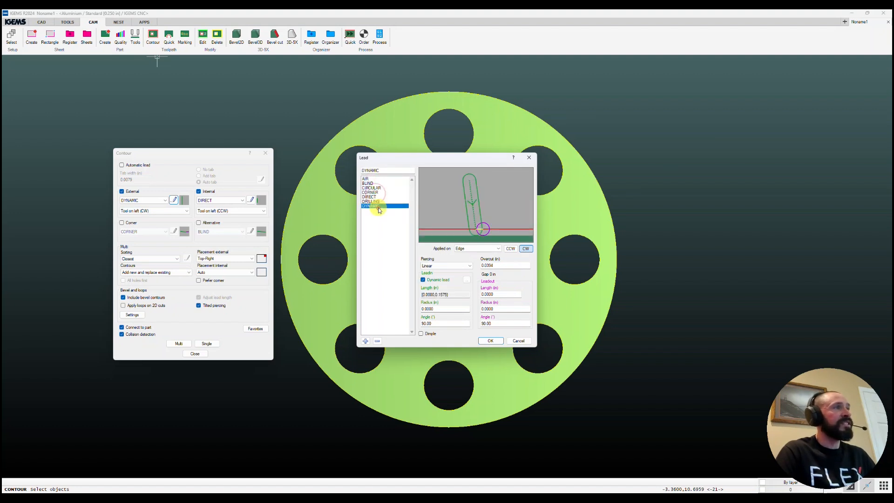
click(449, 266)
click(448, 264)
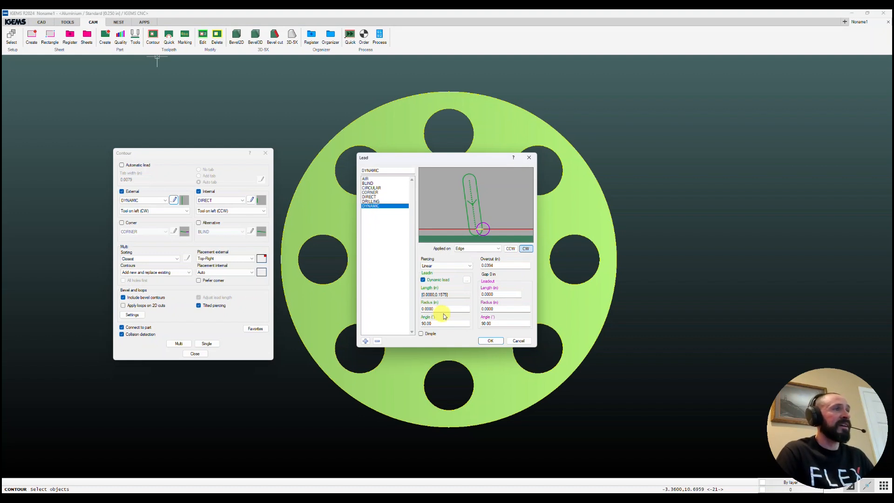
click(489, 342)
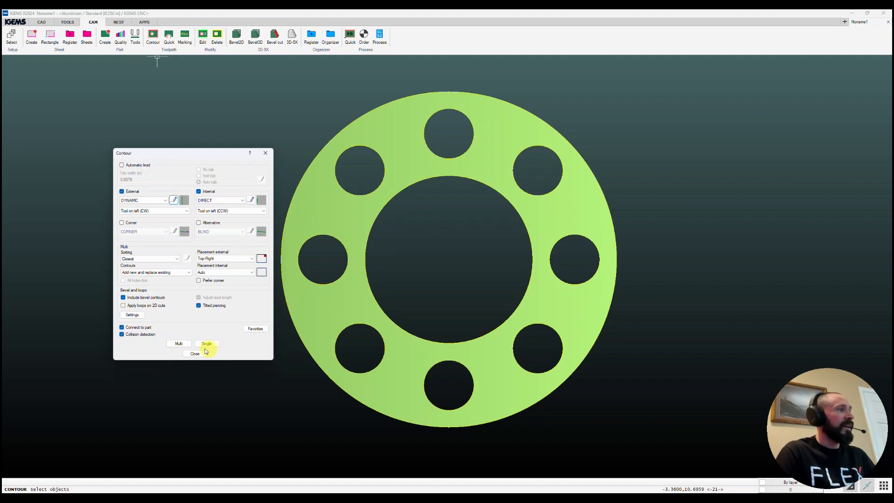
Generate contour toolpaths on the whole flange at once with DYNAMIC external and DIRECT internal leads
click(179, 345)
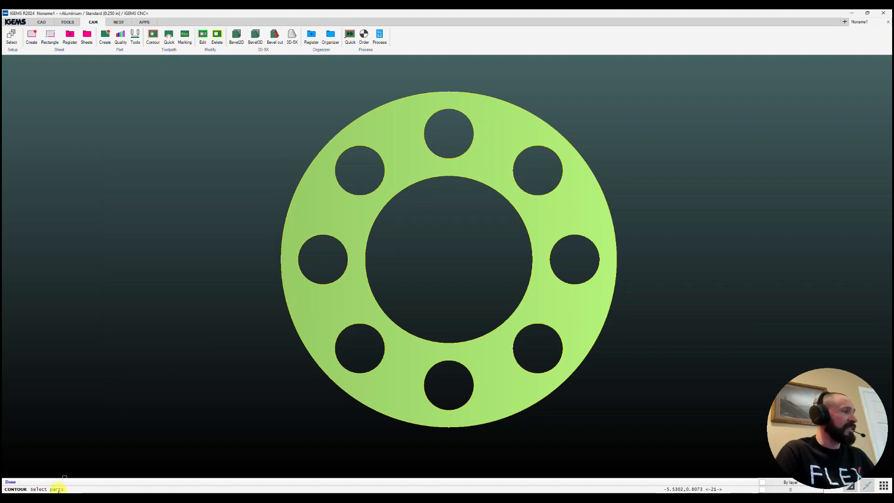
click(230, 76)
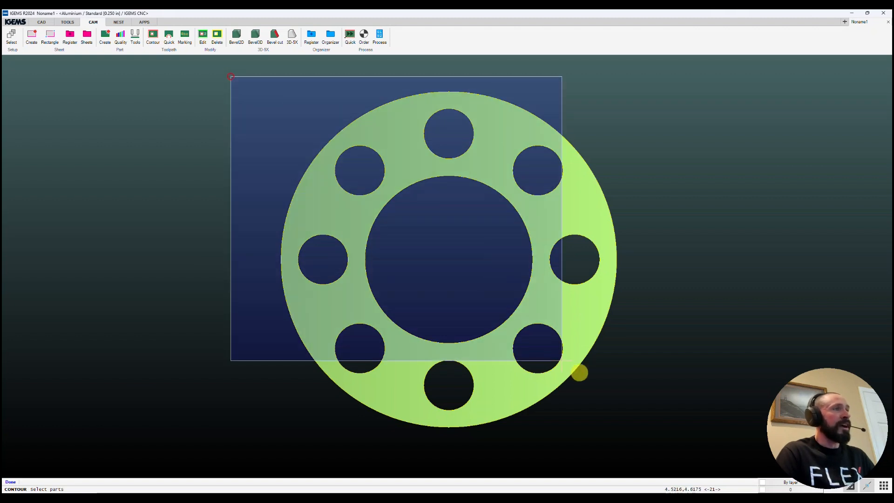
click(670, 433)
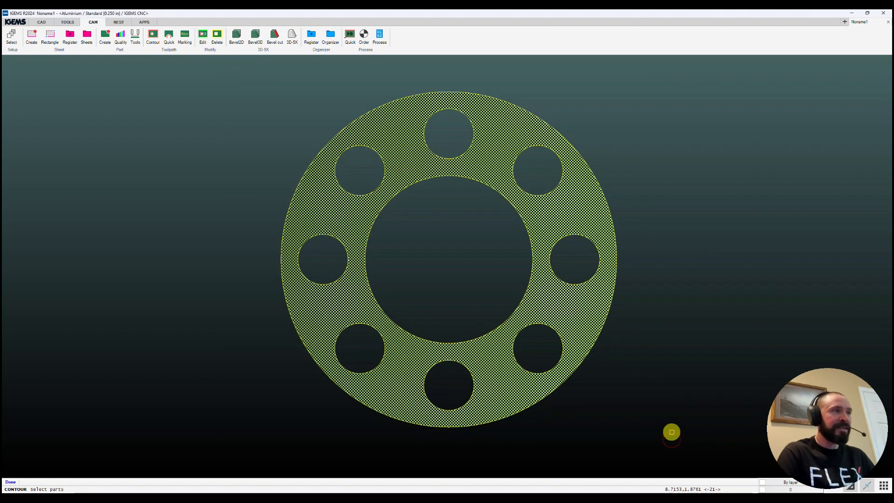
right_click(672, 432)
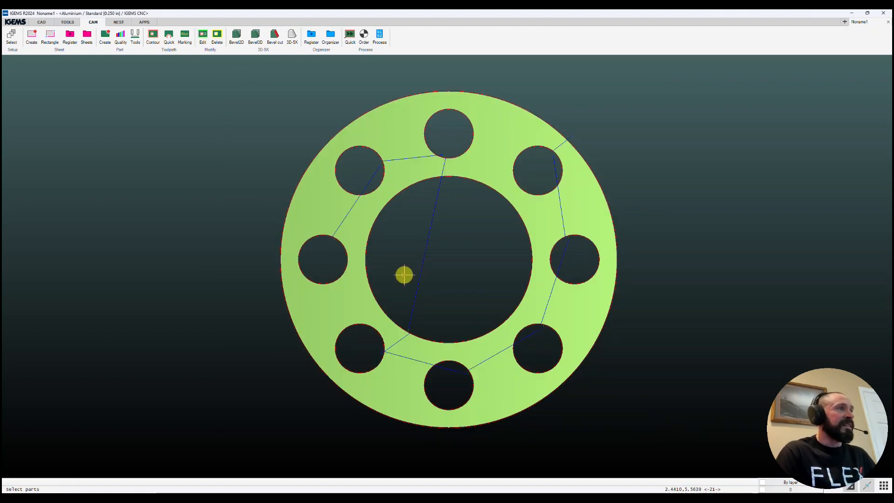
Reposition the DIRECT leads on the flange's left, upper-left and top bolt holes and its centre bore individually with single contour placement
scroll(333, 241, up, 4)
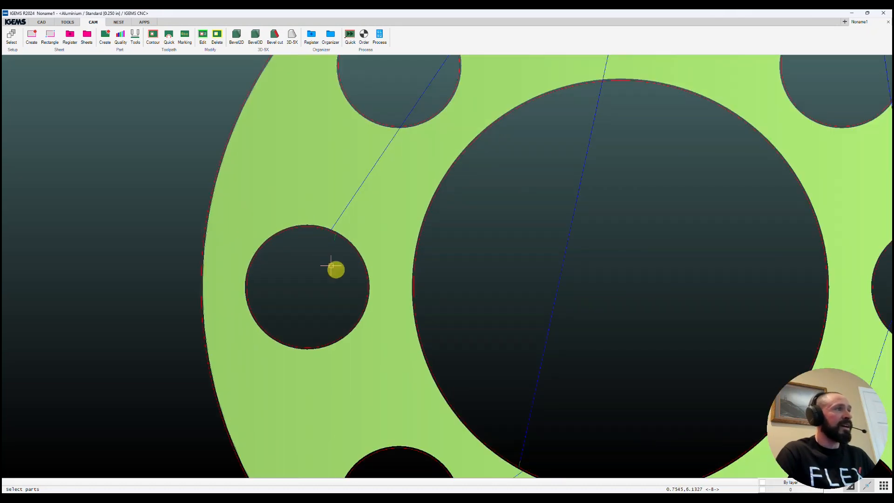
middle_drag(409, 114, 389, 175)
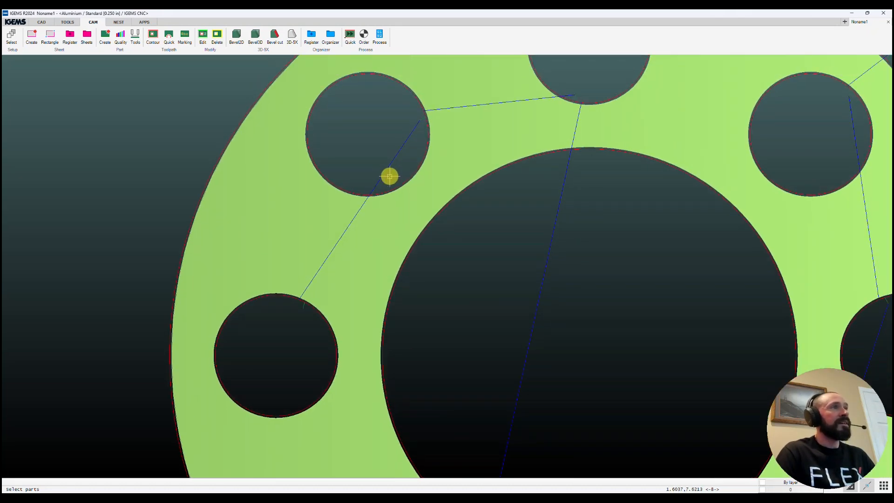
scroll(483, 90, down, 2)
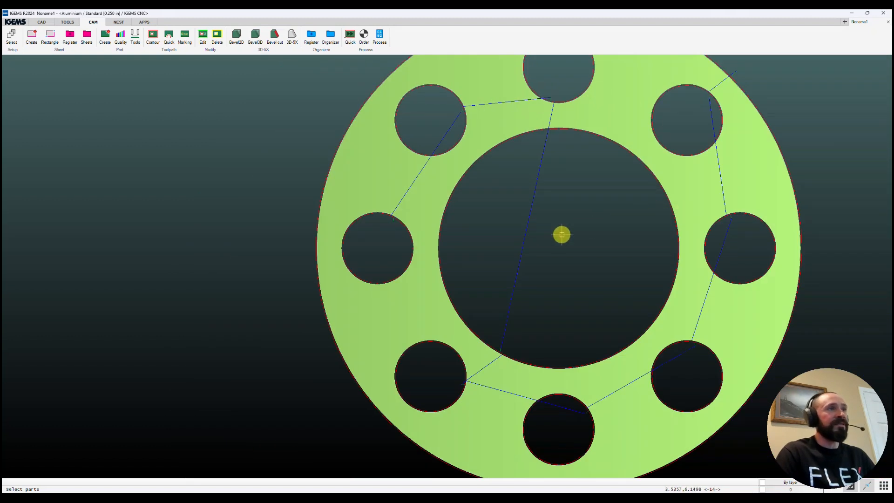
scroll(669, 208, down, 2)
middle_drag(669, 208, 490, 217)
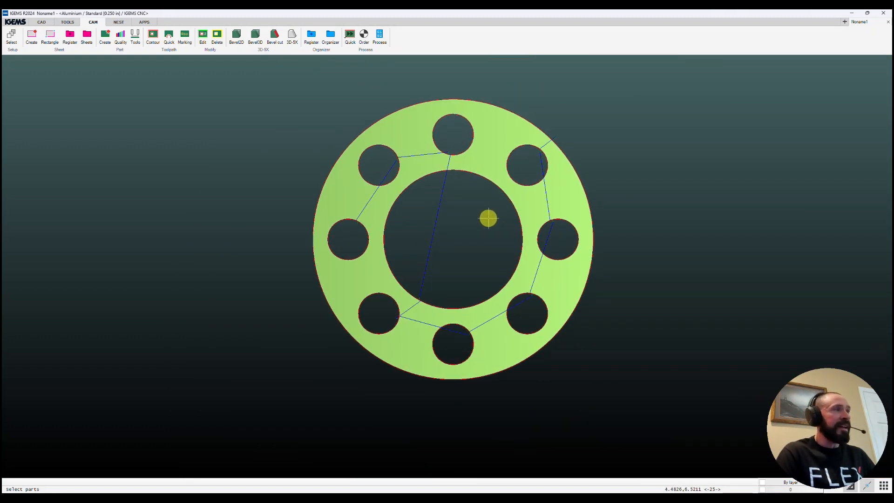
right_click(489, 218)
drag(54, 16, 184, 107)
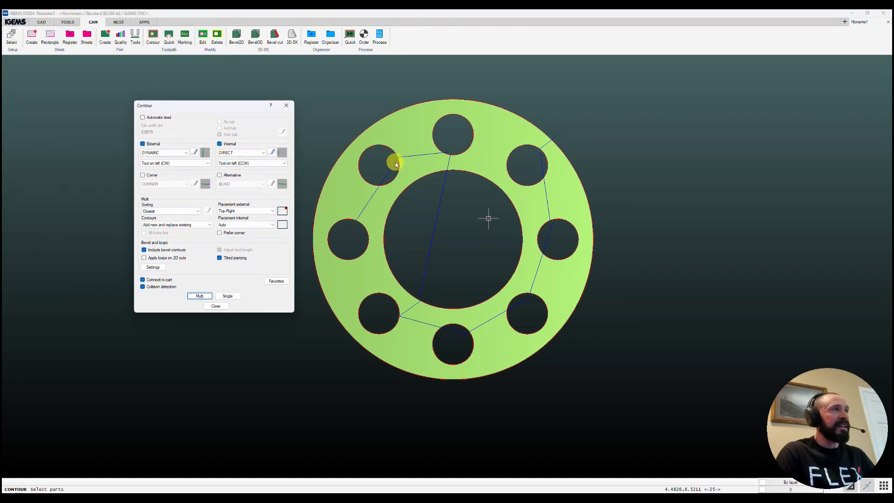
click(228, 296)
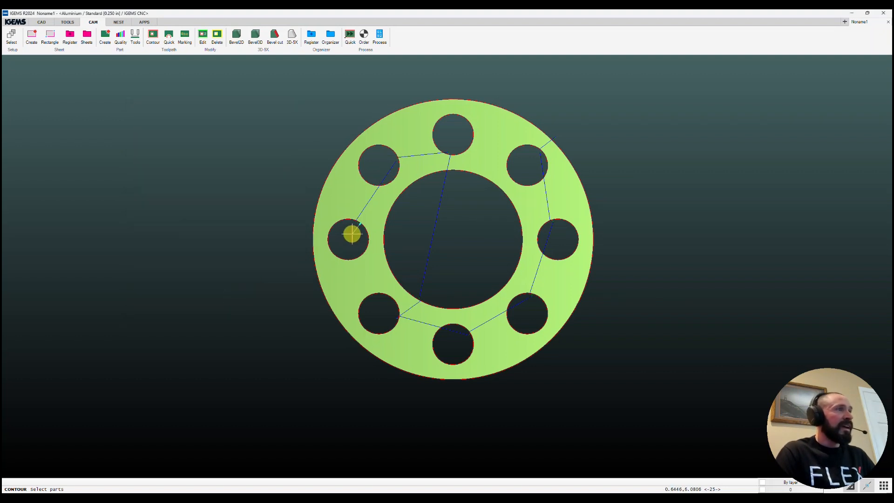
click(347, 230)
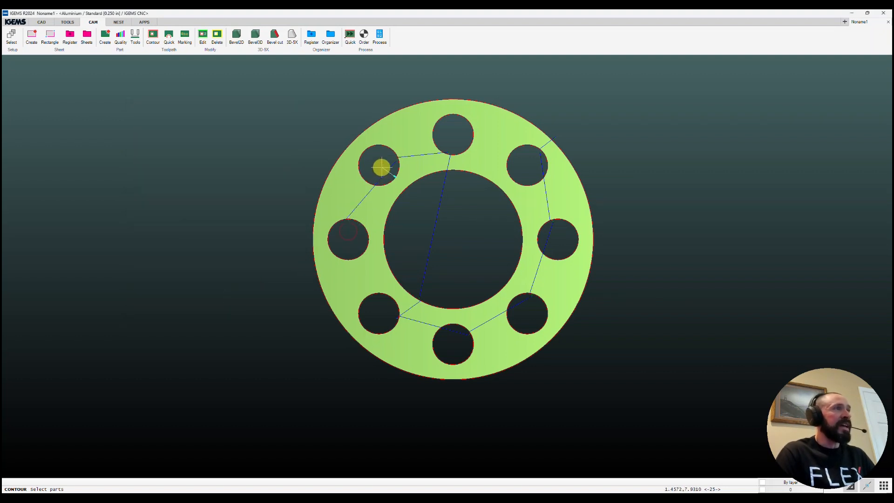
click(383, 161)
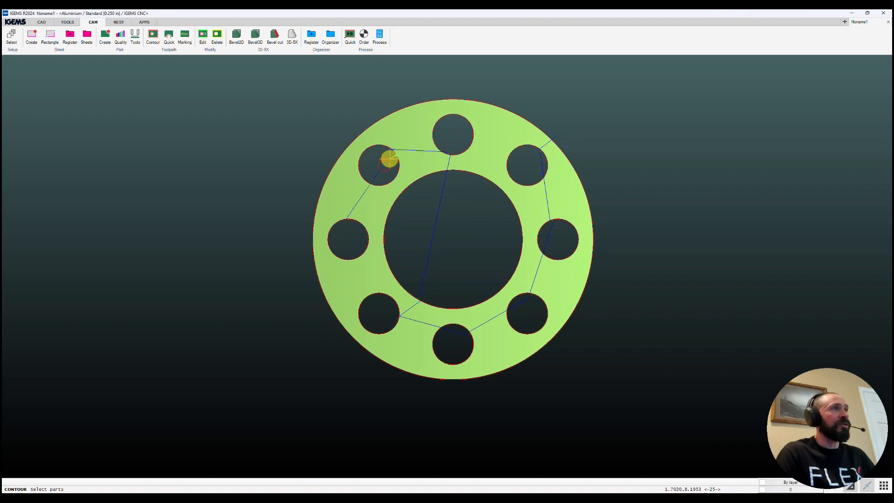
click(442, 152)
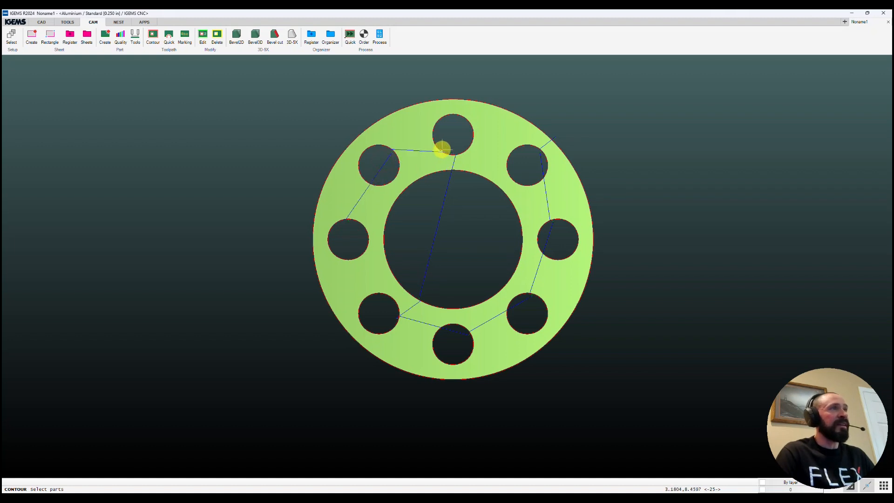
click(440, 265)
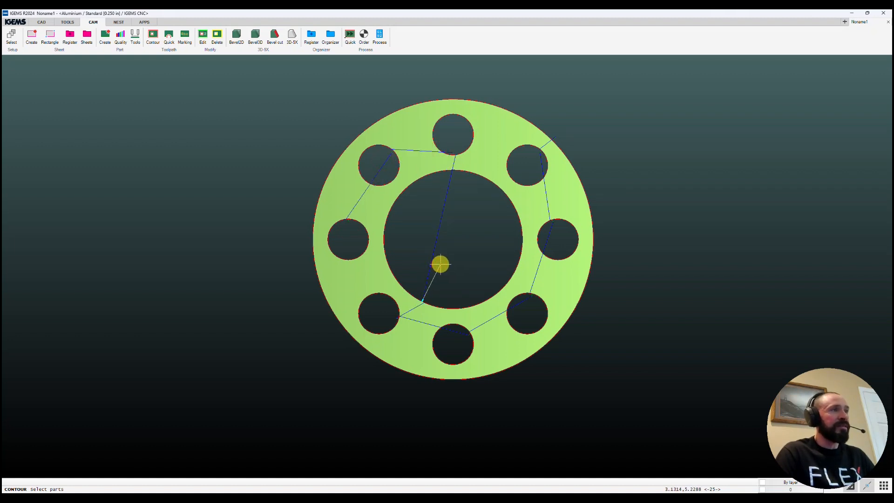
right_click(462, 224)
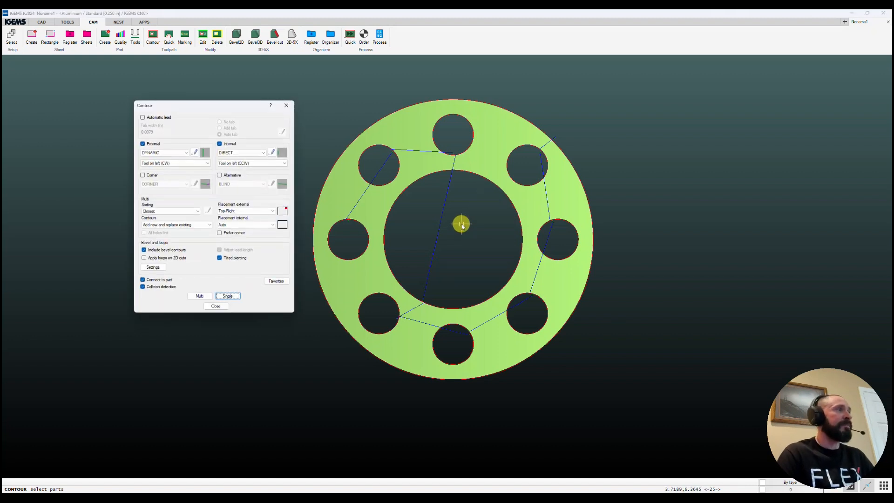
click(224, 307)
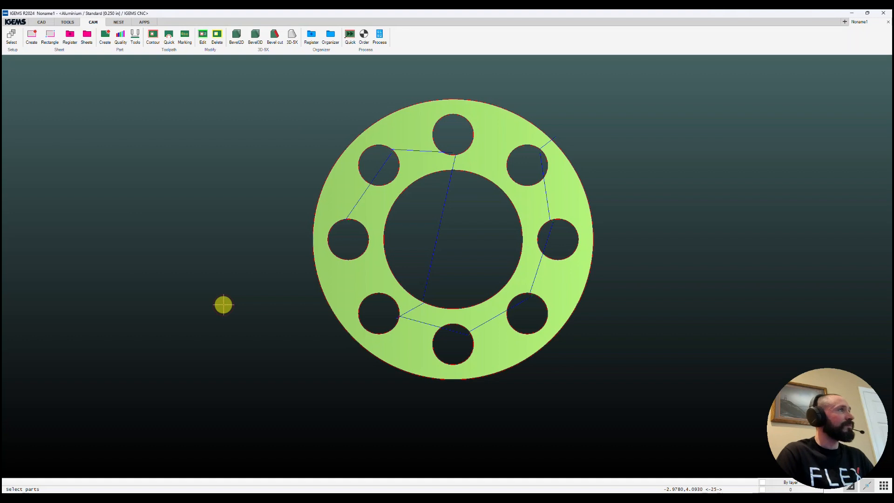
Examine the leads of internal toolpaths #2 to #4 in the toolpath editor and try shifting #4 in the sequence
click(203, 37)
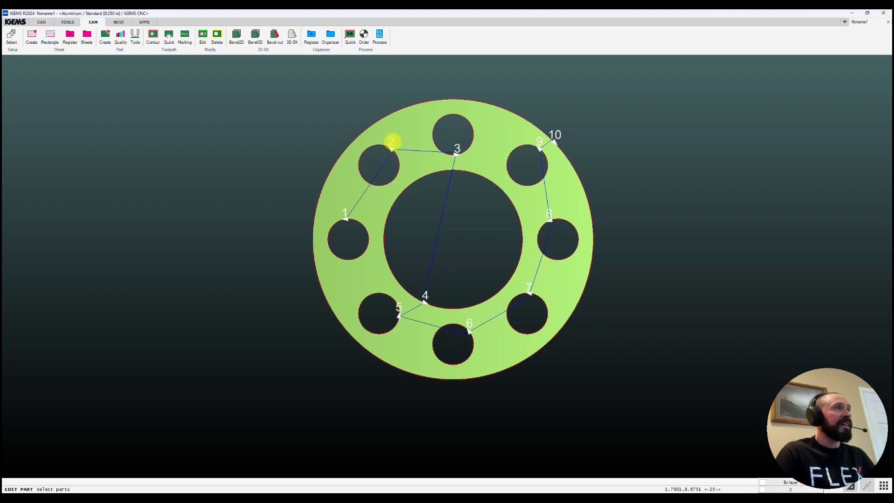
click(392, 141)
drag(415, 148, 421, 132)
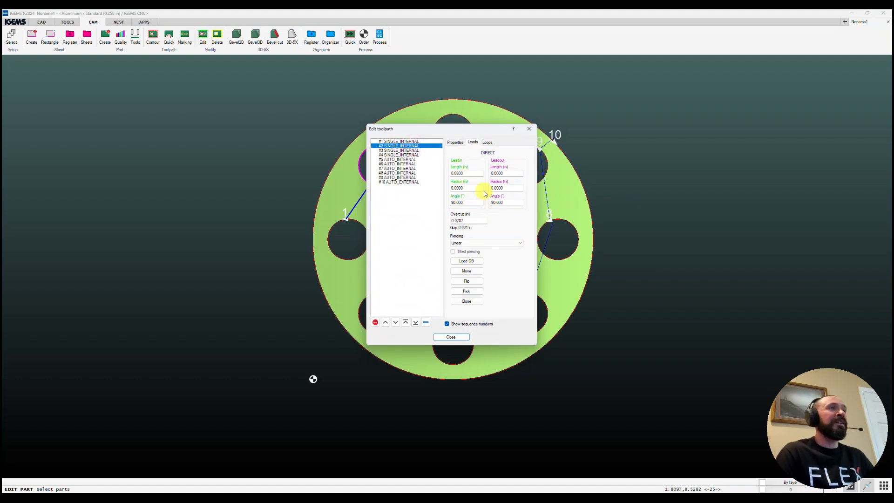
click(400, 150)
click(402, 156)
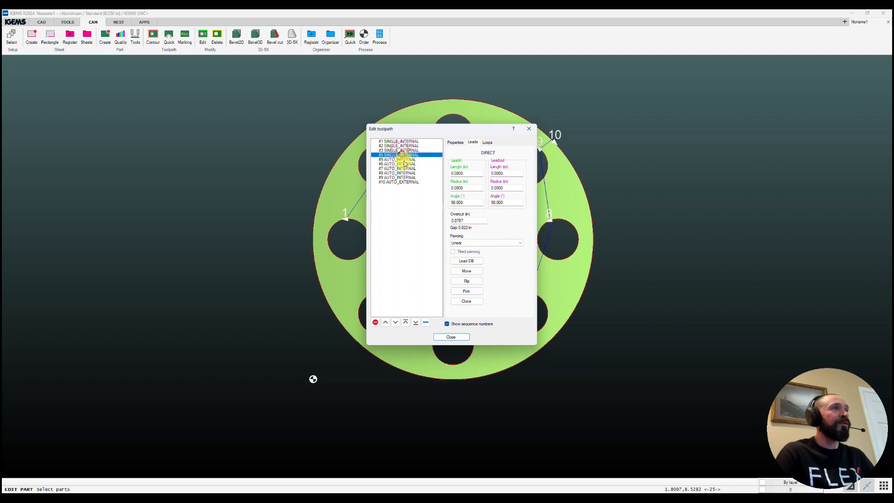
click(386, 323)
click(395, 323)
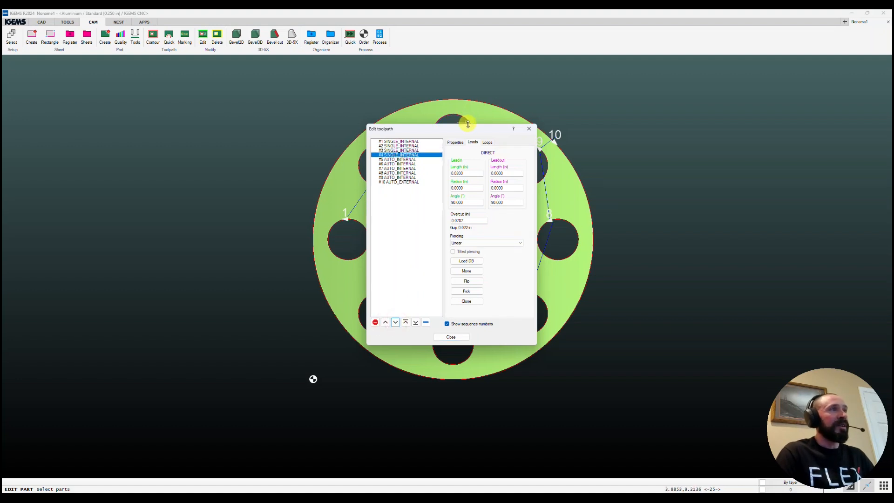
drag(470, 130, 260, 127)
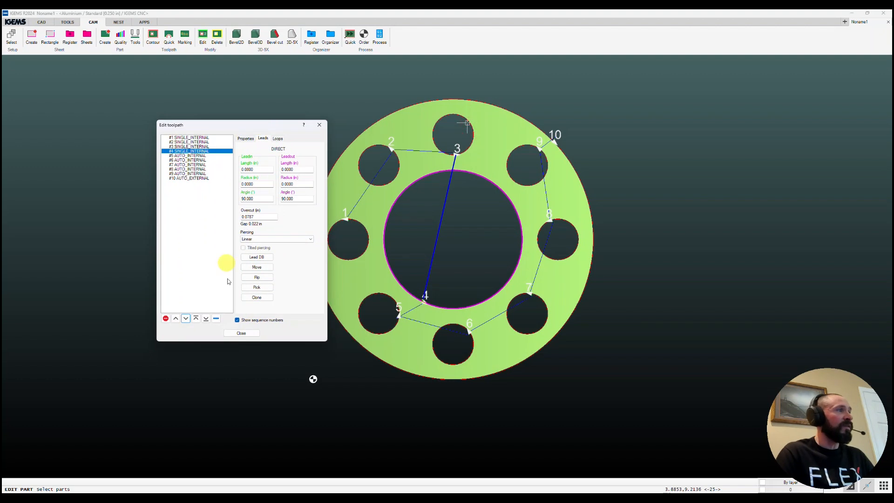
click(243, 333)
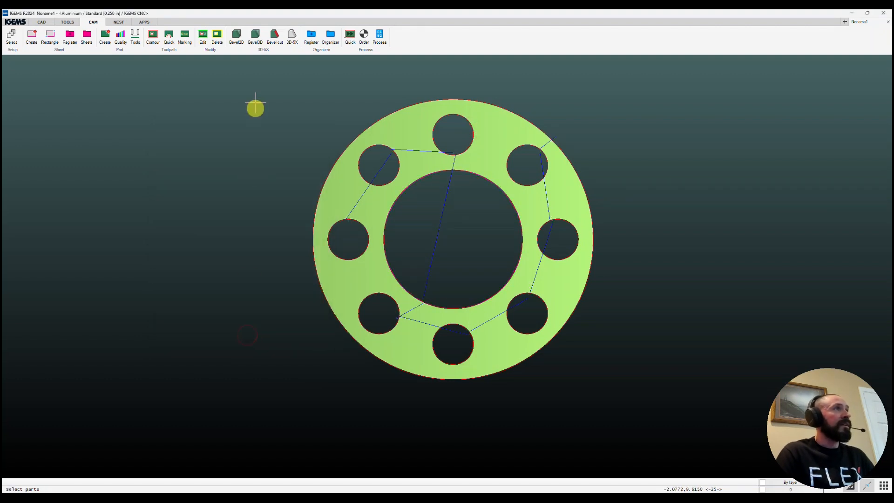
Create a cut order for the whole flange part and place its zero point outside the lower-left edge at X -0.9121, Y 1.8705 in
click(365, 37)
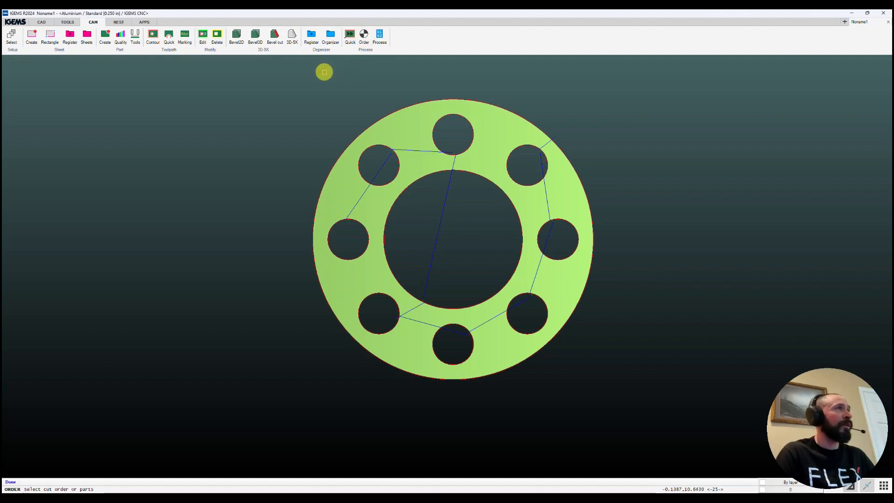
mouse_move(293, 72)
mouse_down()
mouse_move(453, 236)
mouse_move(664, 387)
mouse_move(654, 404)
mouse_up()
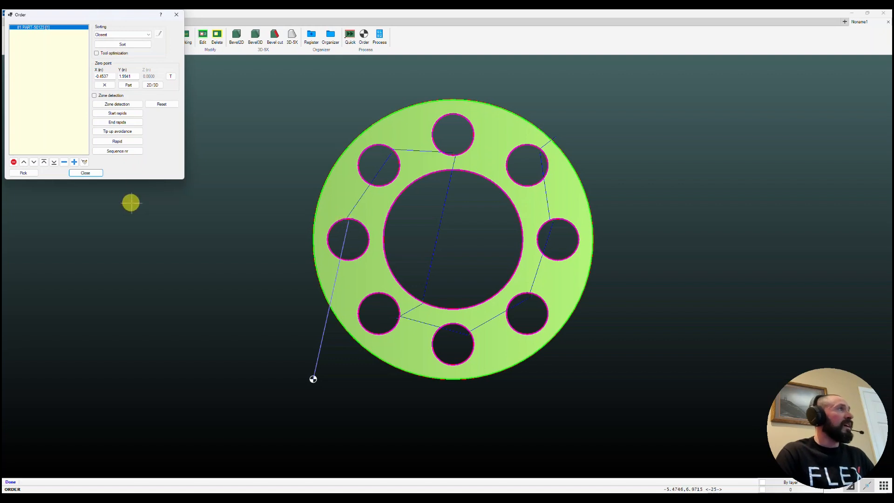
click(107, 76)
click(104, 84)
click(298, 325)
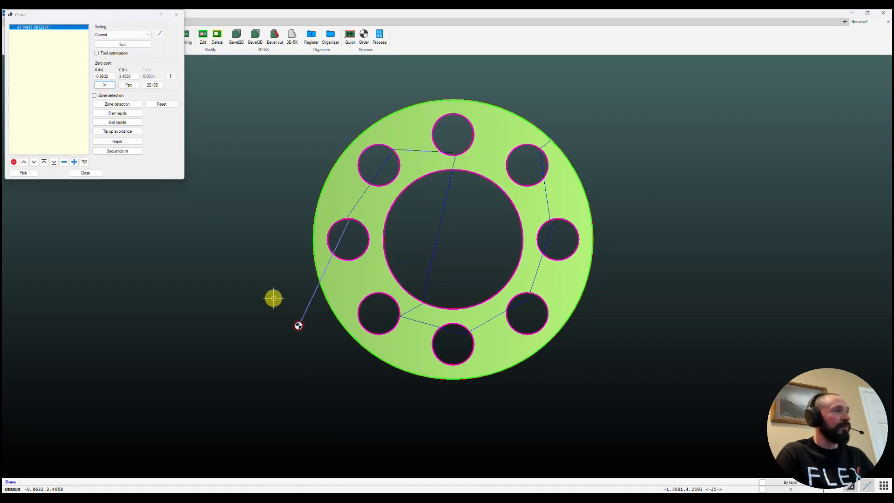
click(294, 359)
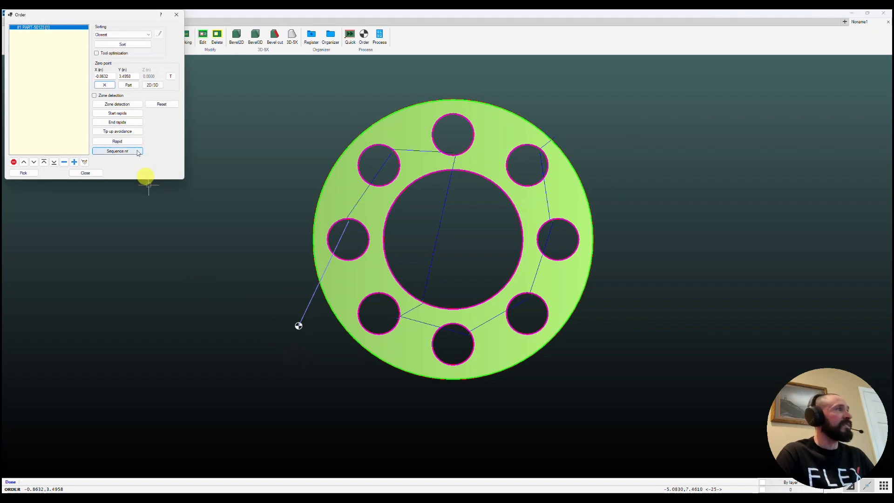
click(105, 84)
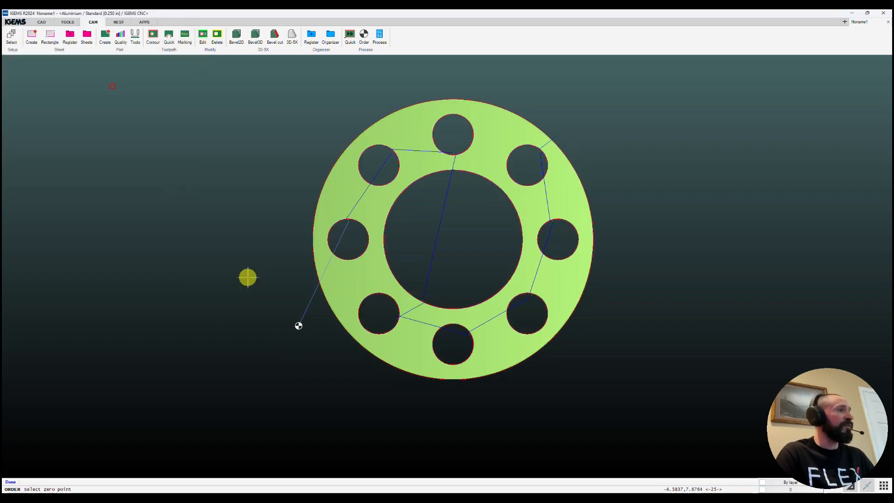
click(298, 382)
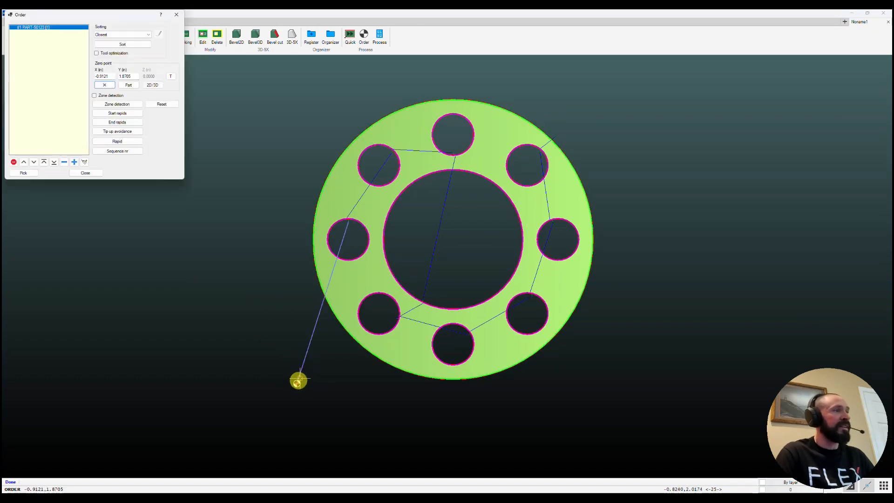
click(80, 174)
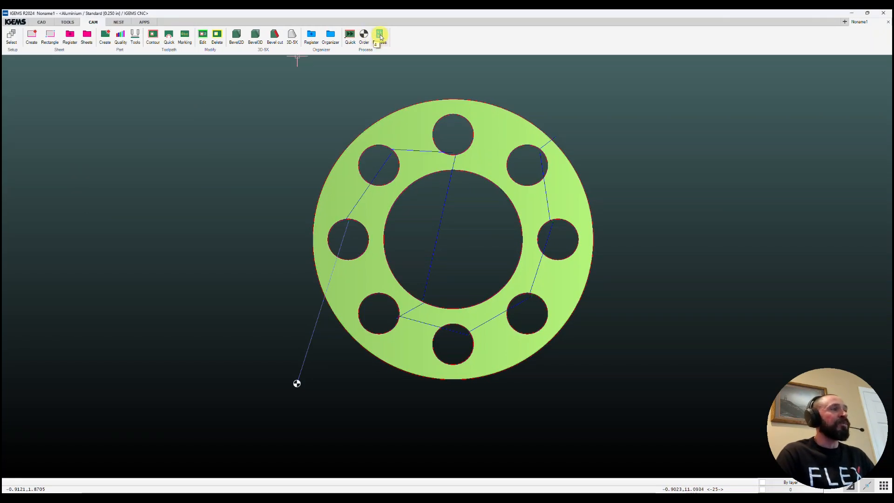
Generate the NC program with the existing IGEMS CNC options, save it as Test Part in the ncdata folder, and review the code
click(380, 36)
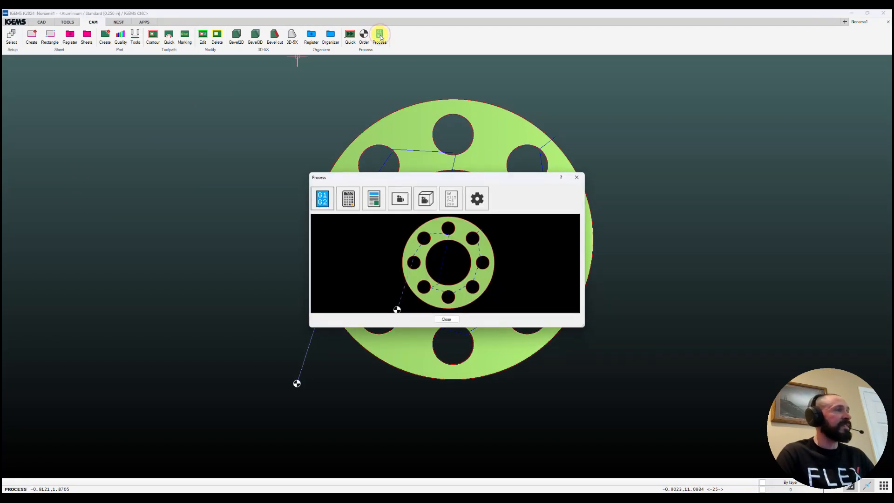
click(324, 204)
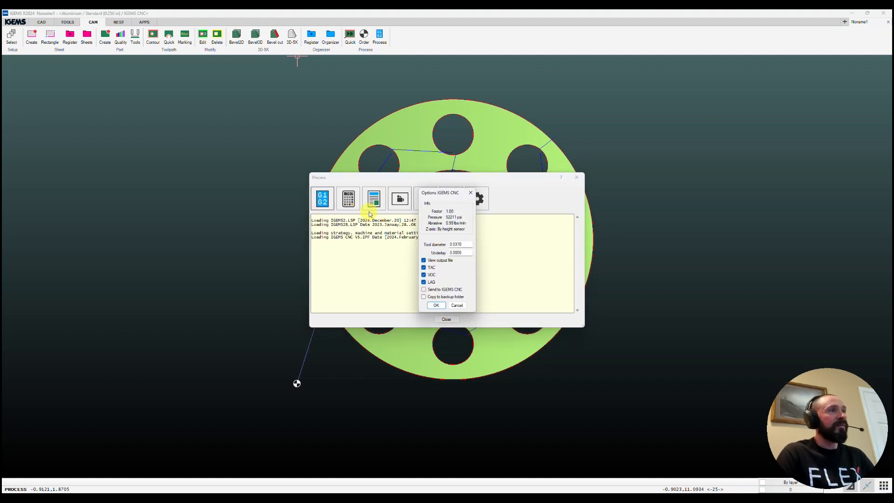
click(436, 306)
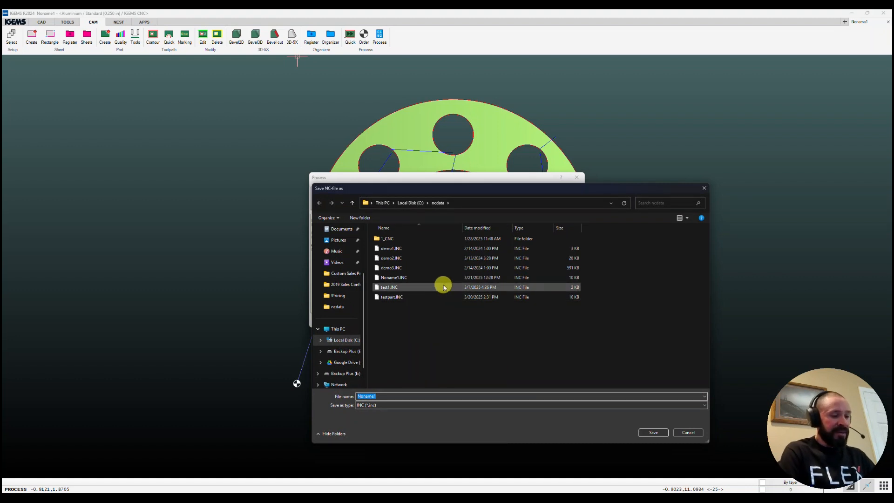
text(Test Part)
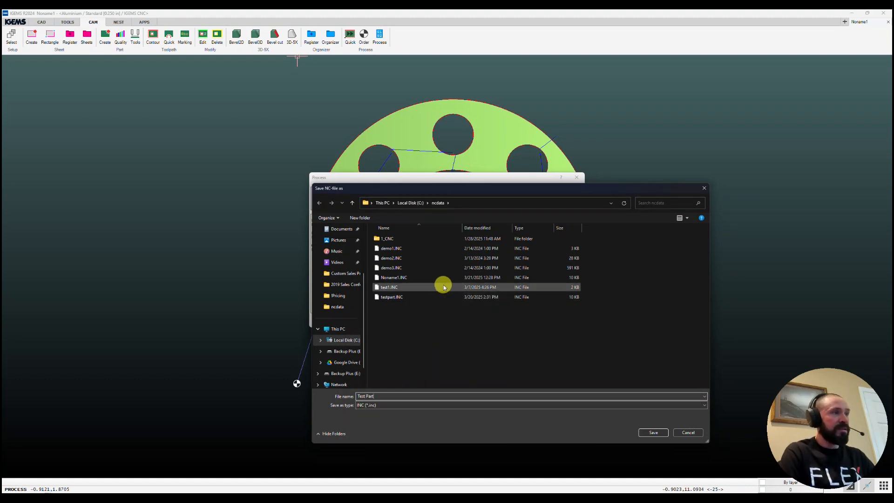
key(Return)
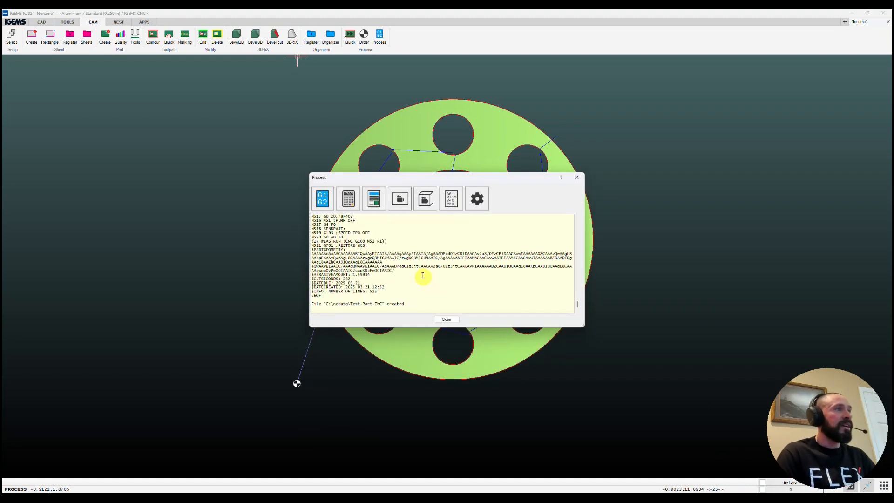
scroll(371, 255, up, 7)
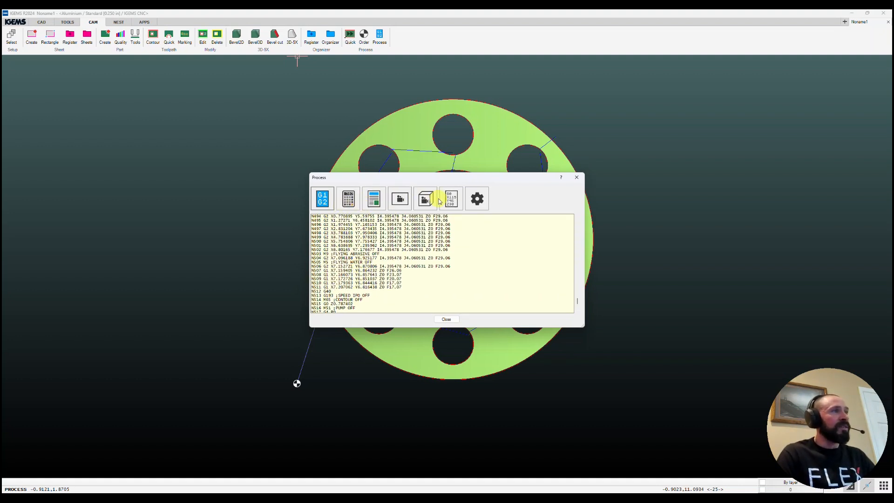
Calculate the flange job's cost estimate and generate its job report, keeping the existing IGEMS CNC options for both
click(348, 200)
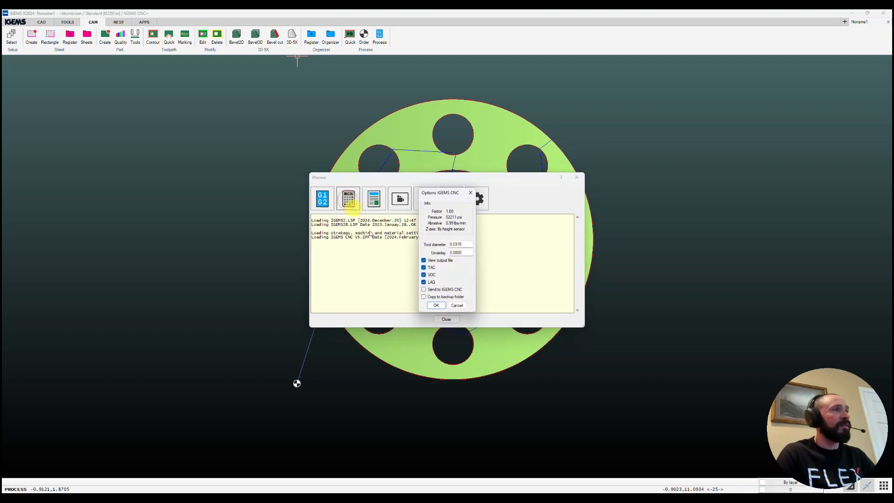
click(439, 306)
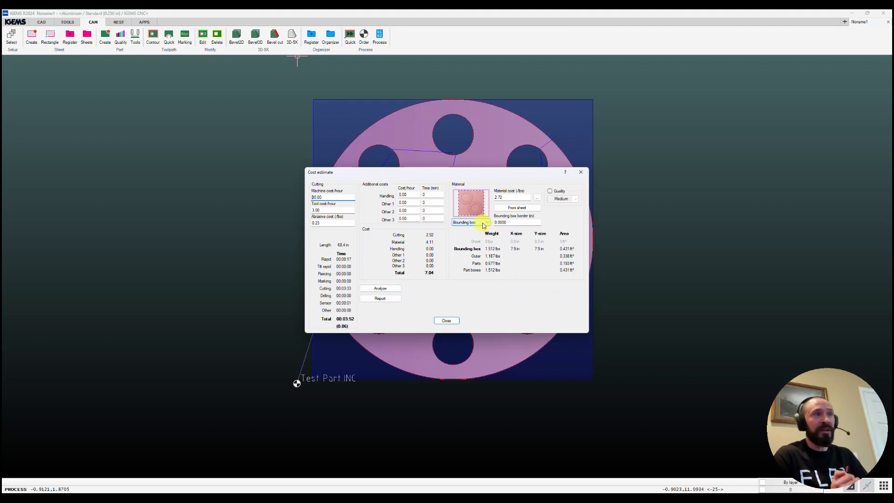
click(458, 320)
click(374, 201)
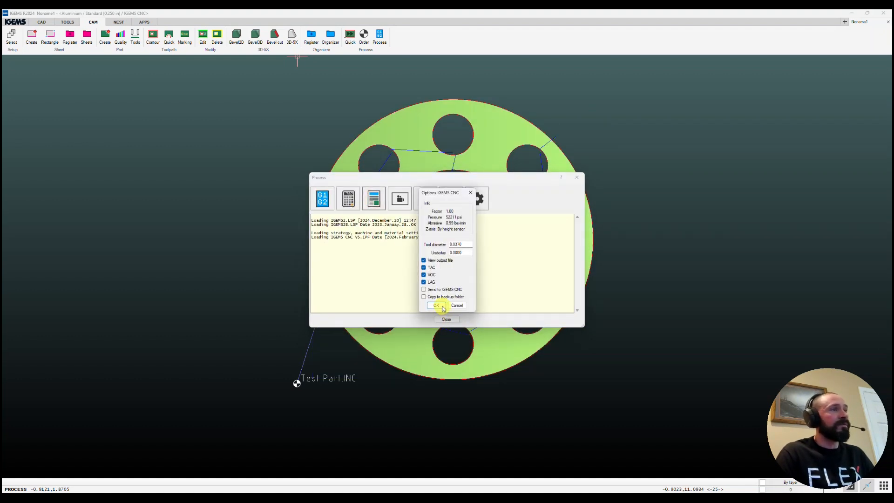
click(436, 305)
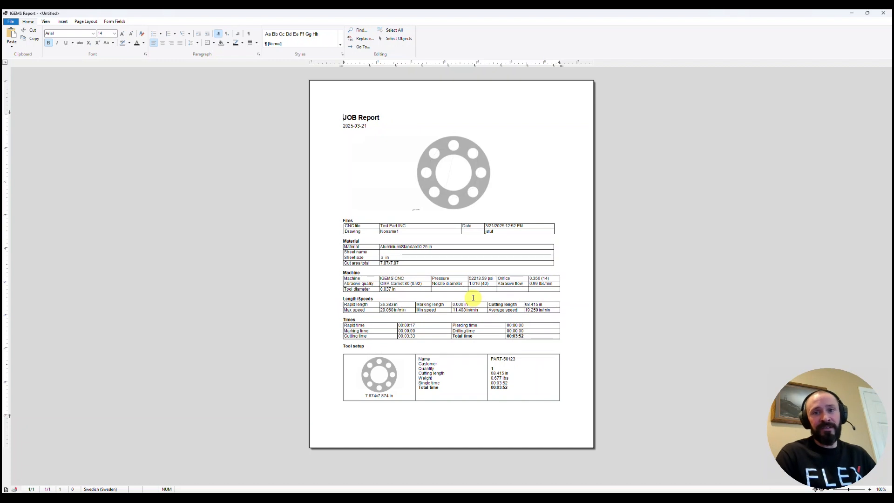
Close the job report and run the 2D cutting simulation with existing options, placing the machine table's lower-left corner at X -13.1845, Y -9.975
click(885, 14)
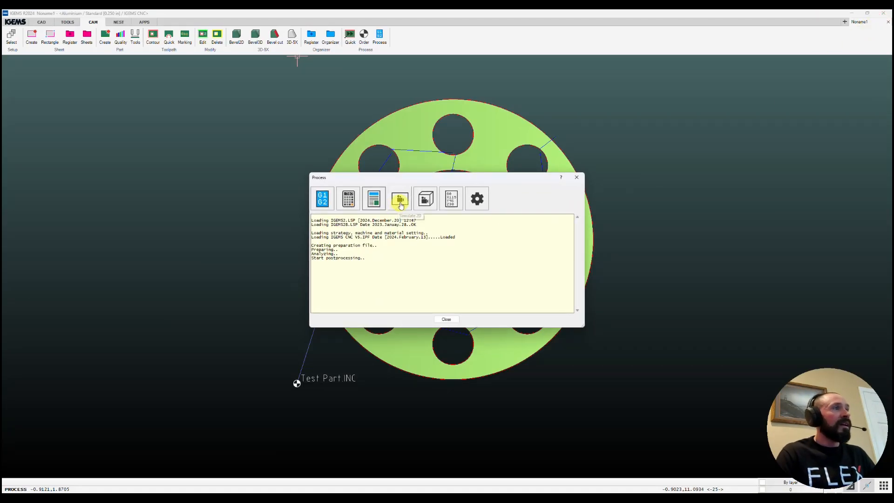
click(401, 205)
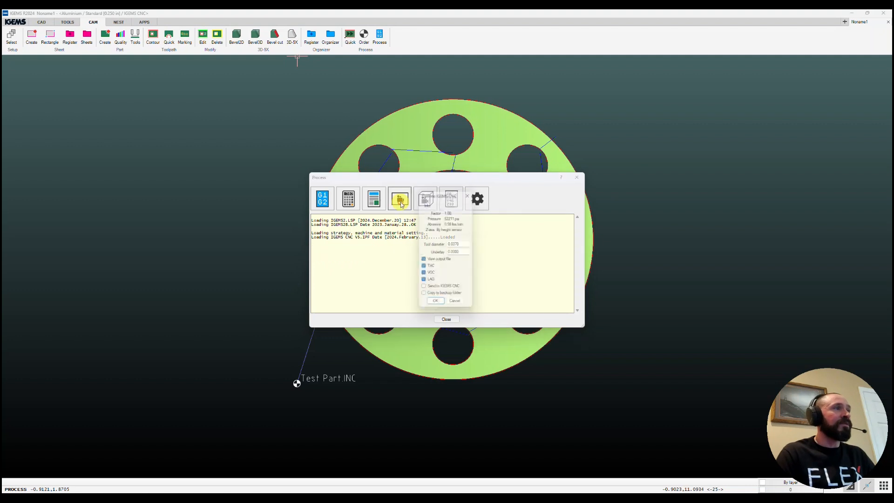
click(441, 307)
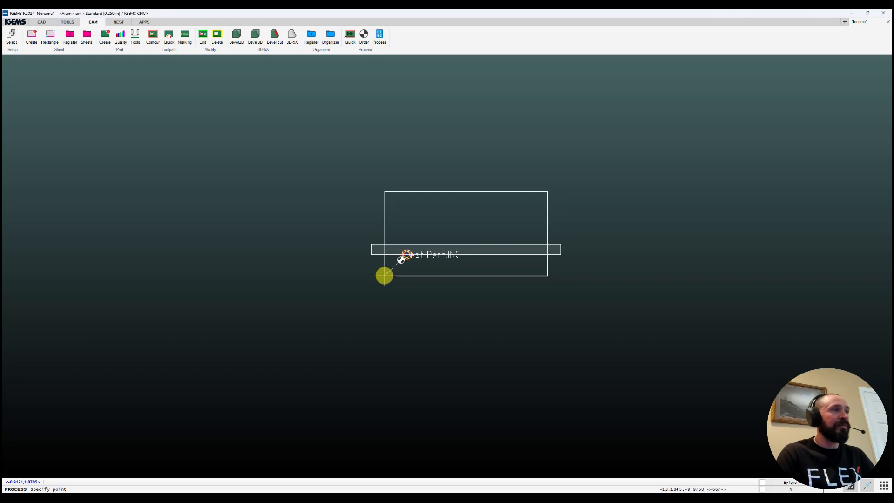
click(382, 276)
click(80, 165)
scroll(403, 256, up, 6)
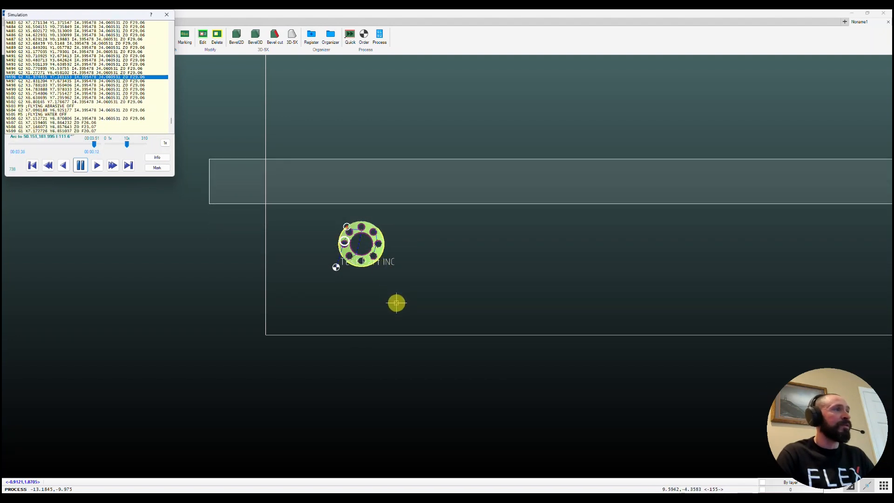
click(166, 15)
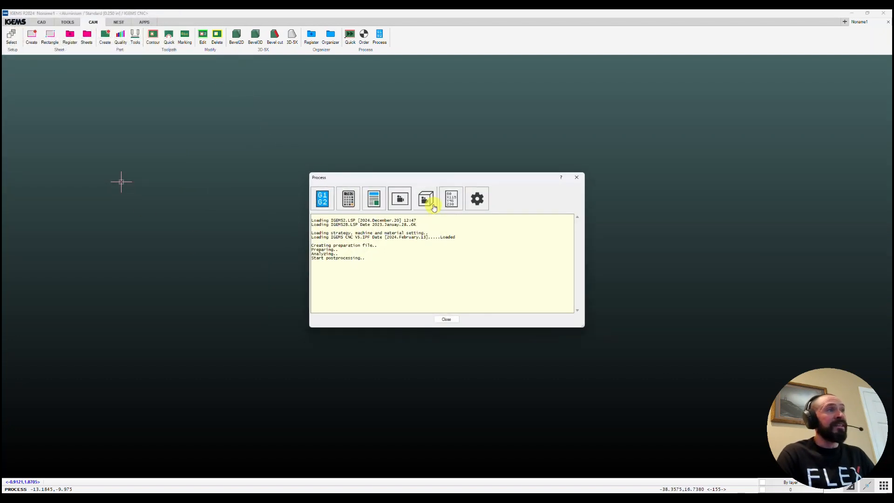
Play the 3D machine simulation of the flange job with the existing IGEMS CNC options, pause it partway through and close the simulator
click(430, 202)
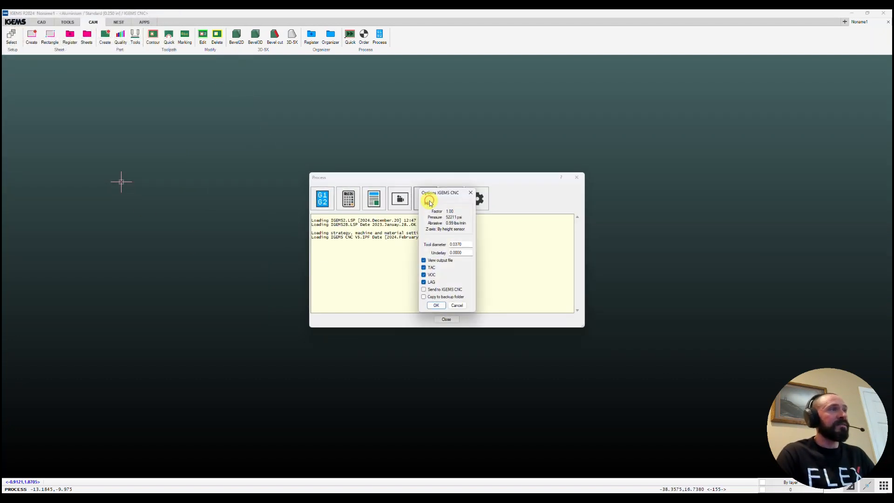
click(436, 305)
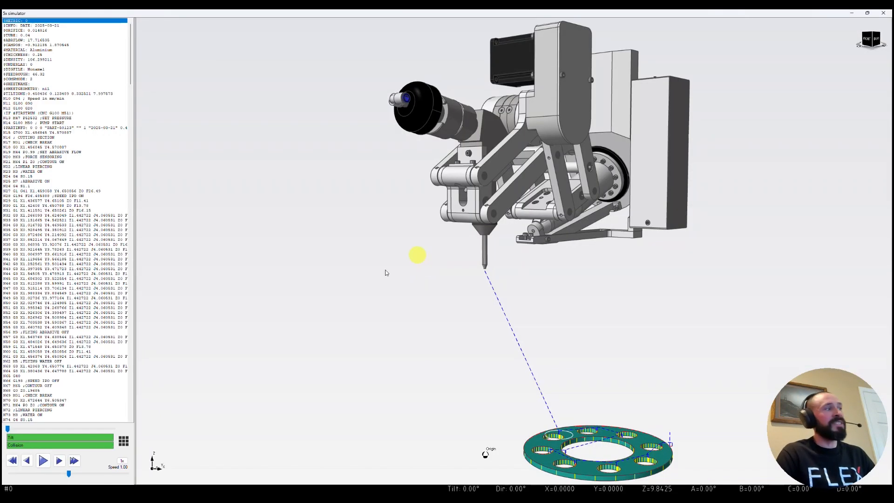
click(44, 461)
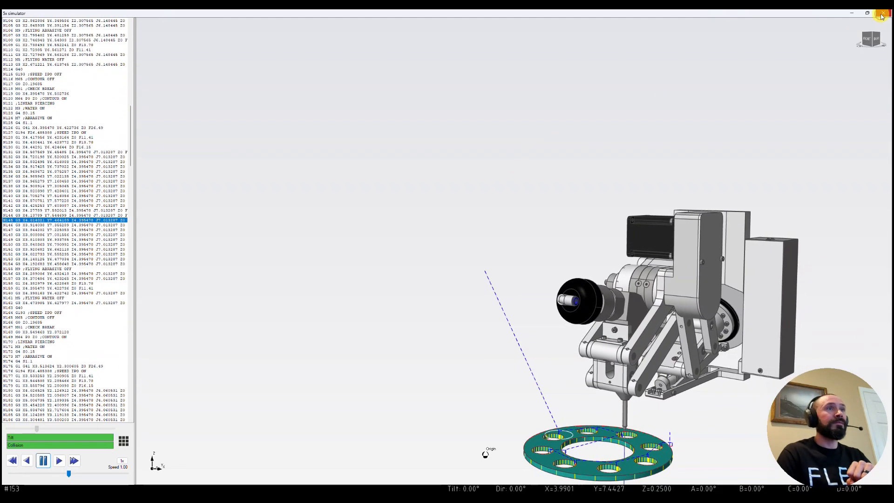
click(43, 461)
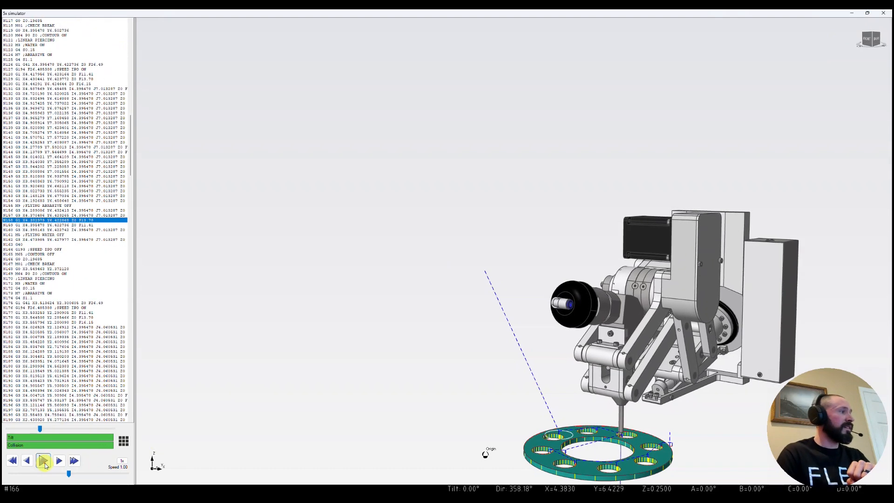
click(884, 15)
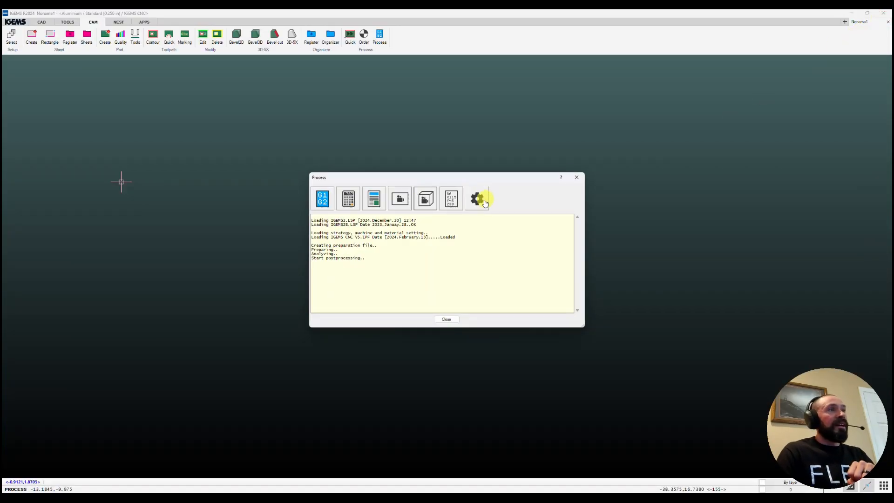
Review the job's cutting parameters, such as tool diameter, orifice, abrasive and mixing tube, and leave them without changes
click(478, 199)
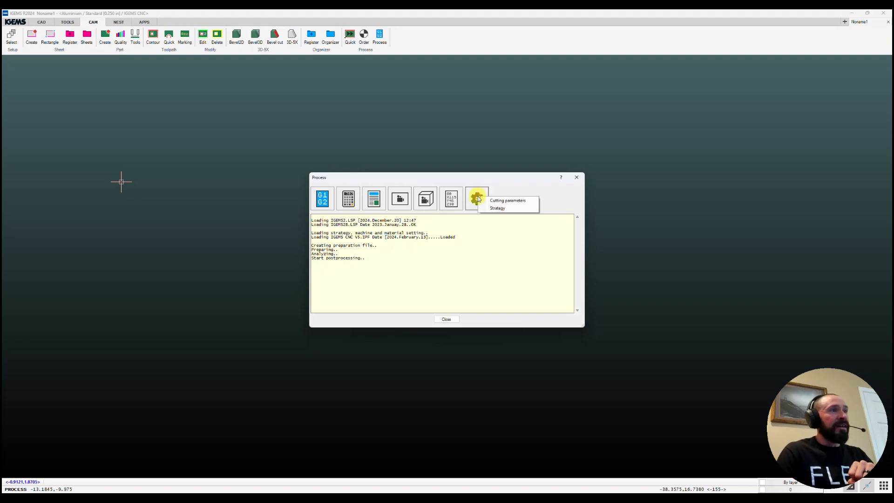
click(504, 201)
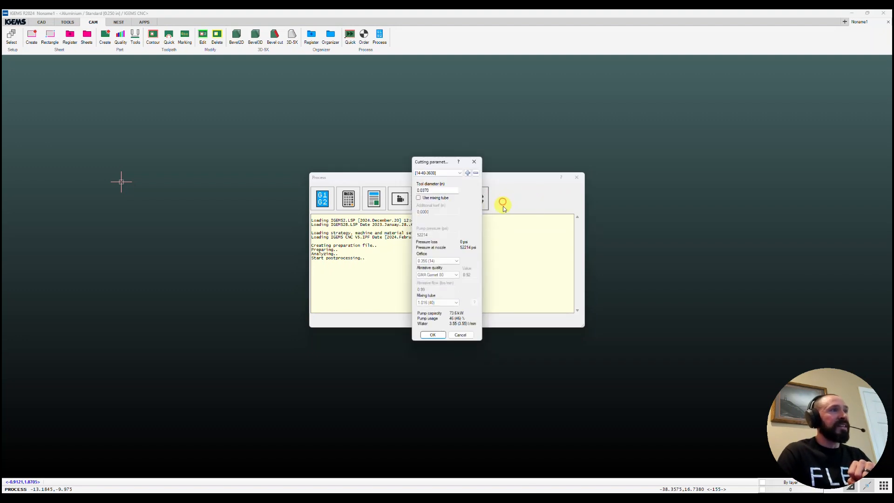
click(475, 162)
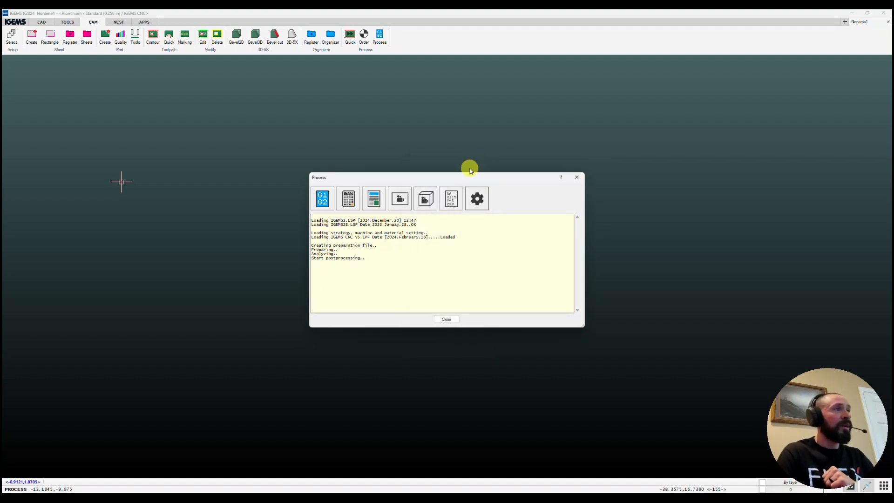